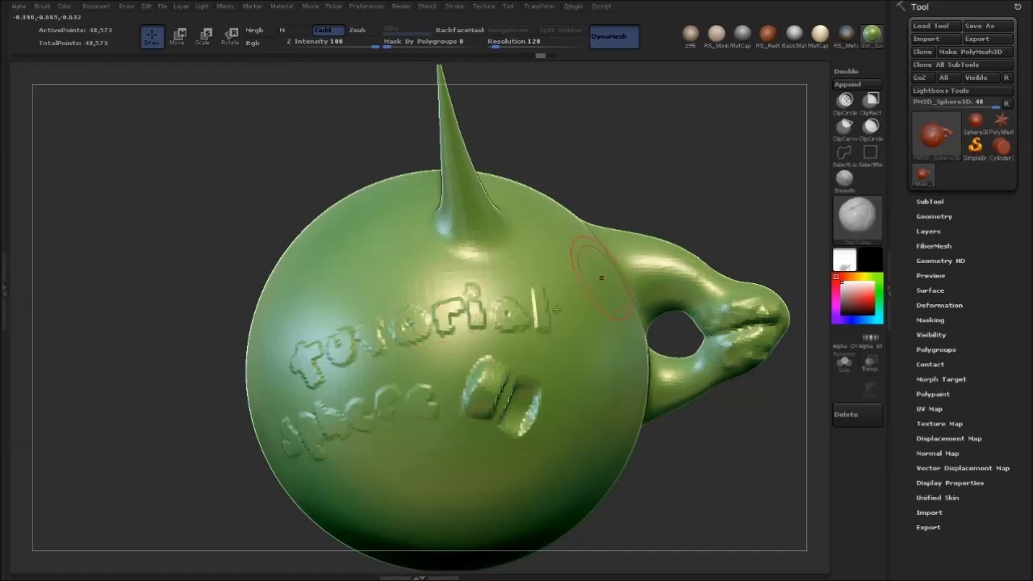
Step: Try smoothing away the engraved word "tutorial" on the front of the sphere, and undo the smoothing
key(shift)
mouse_move(545, 309)
shift+mouse_down()
mouse_move(557, 308)
mouse_move(323, 355)
mouse_move(347, 349)
shift+mouse_up()
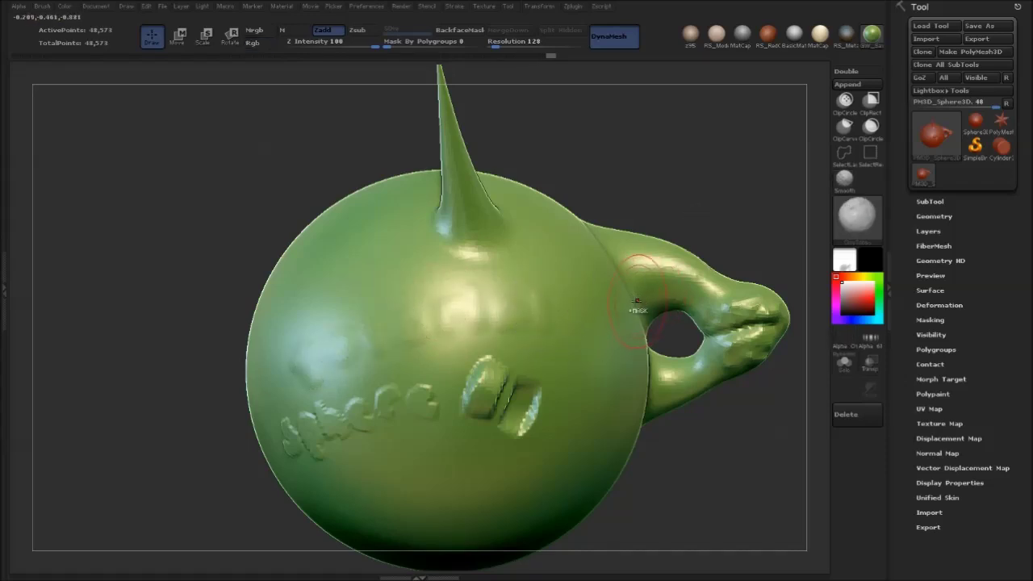
key(ctrl+z)
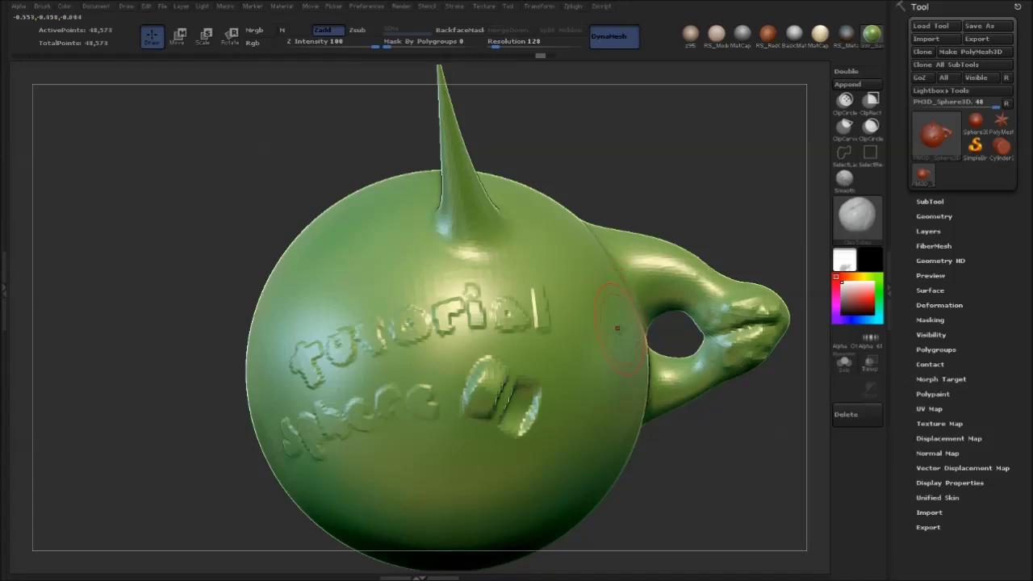
Step: Try smoothing the rough crease at the tip of the looped handle with an adjusted brush size, and undo it
mouse_move(606, 346)
ctrl+right_down()
mouse_move(587, 348)
mouse_move(680, 224)
mouse_move(710, 239)
mouse_move(694, 238)
mouse_move(727, 240)
mouse_move(675, 242)
mouse_move(695, 260)
ctrl+right_up()
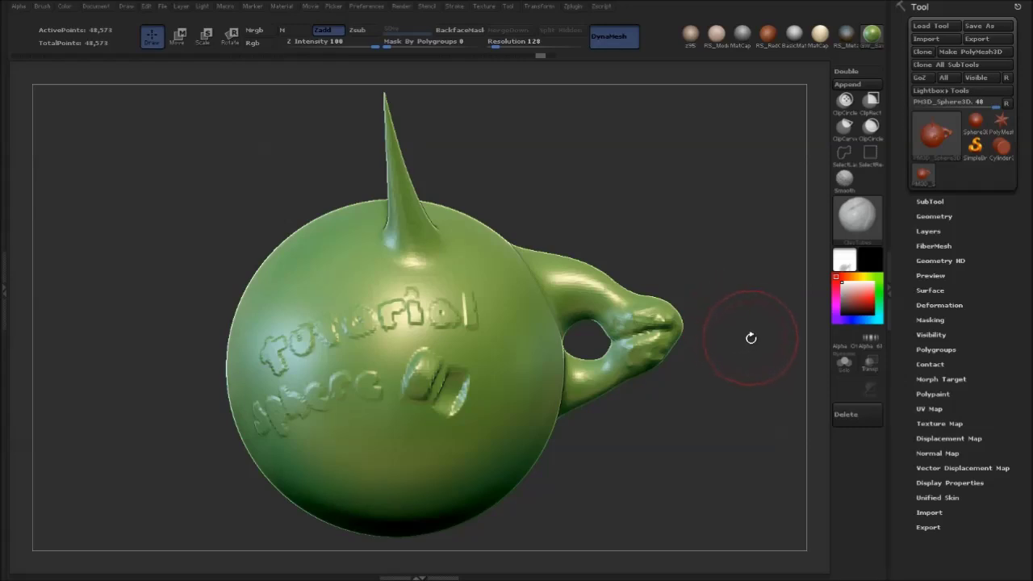
mouse_move(722, 349)
mouse_down()
mouse_move(726, 327)
mouse_move(604, 395)
mouse_move(600, 346)
mouse_up()
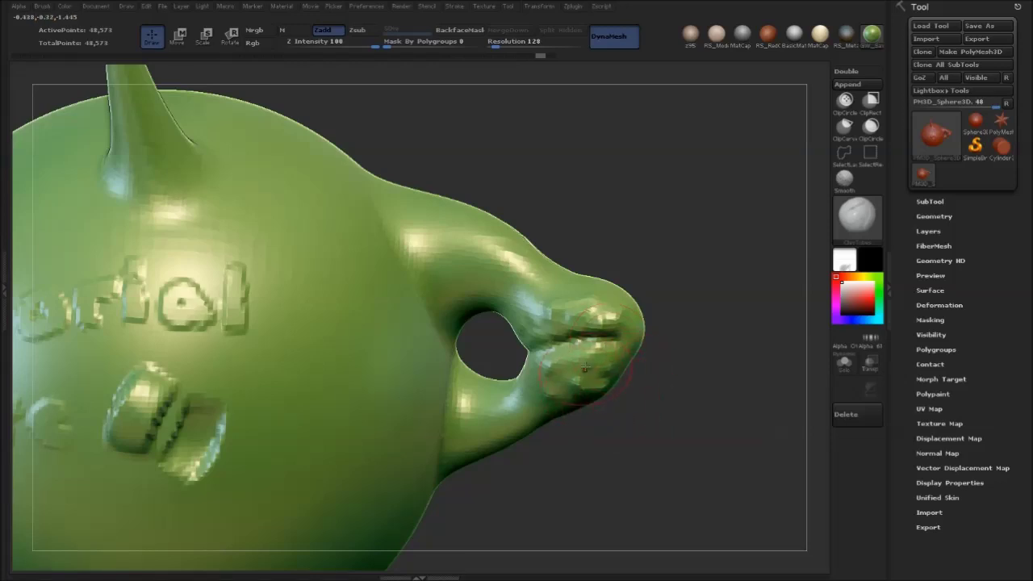
key(s)
drag(581, 351, 587, 354)
mouse_move(577, 350)
right_down()
mouse_move(531, 349)
mouse_move(609, 348)
mouse_move(546, 350)
right_up()
key(s)
shift+drag(583, 329, 578, 350)
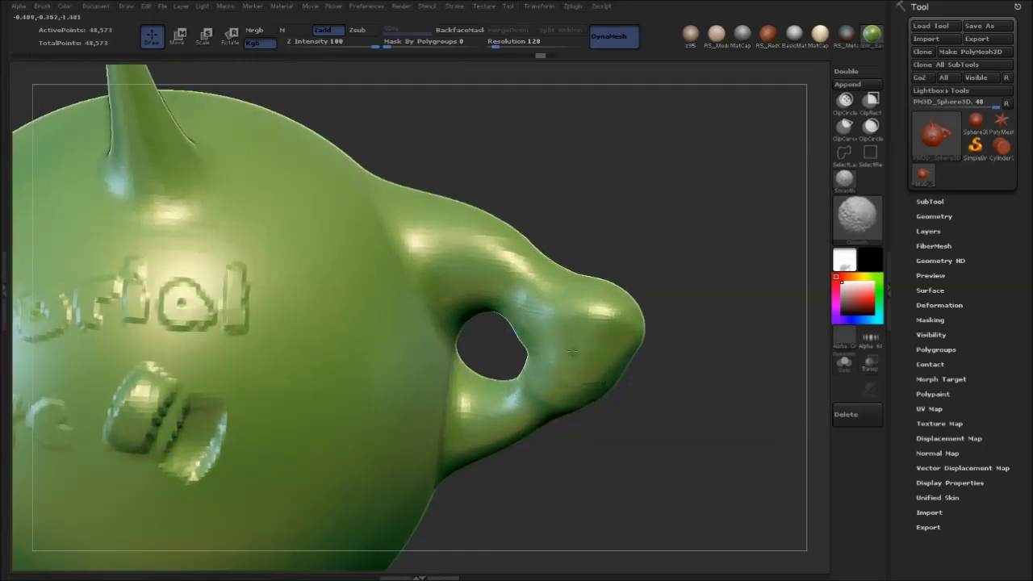
right_drag(692, 323, 649, 345)
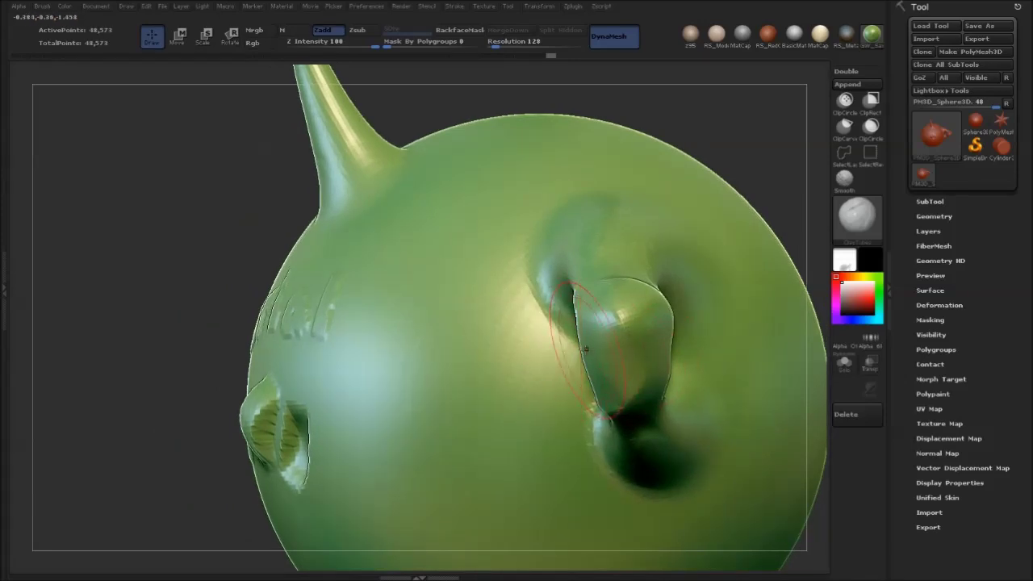
right_drag(587, 349, 595, 343)
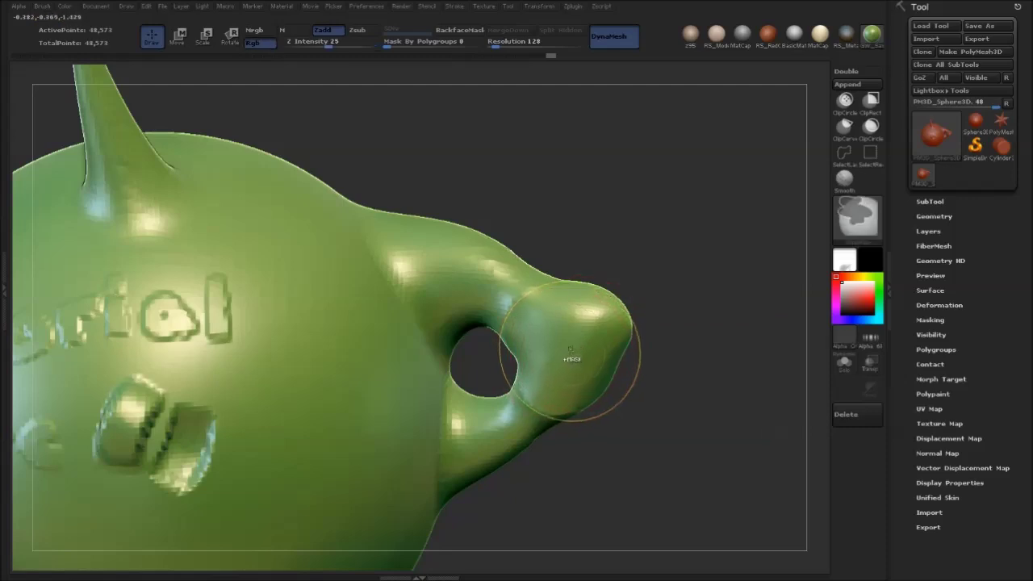
key(ctrl+z)
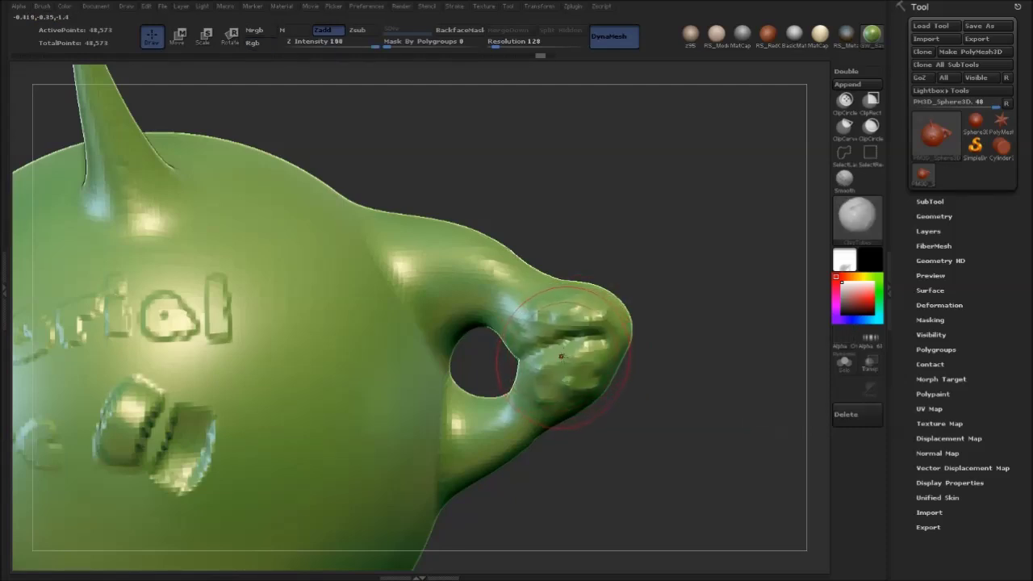
Step: Try the Smooth brush again across the creased handle tip at Z Intensity 100, and revert the result
key(shift)
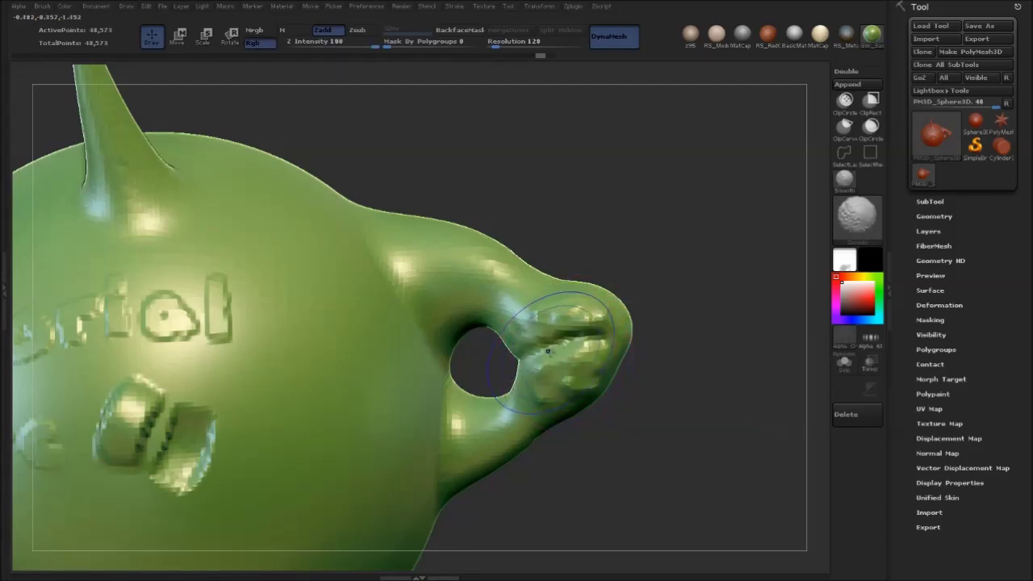
shift+drag(561, 353, 571, 340)
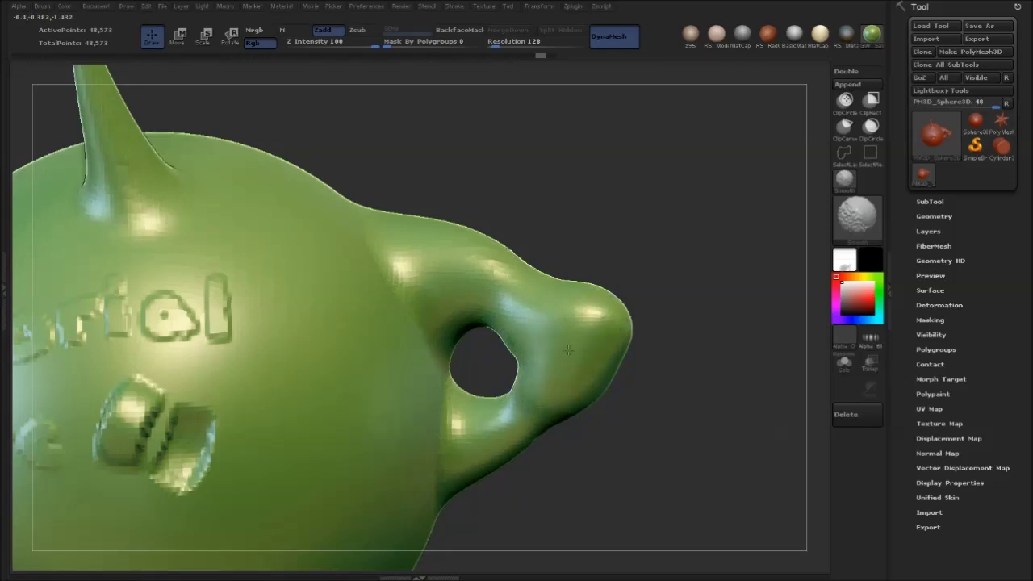
drag(554, 363, 570, 354)
key(shift)
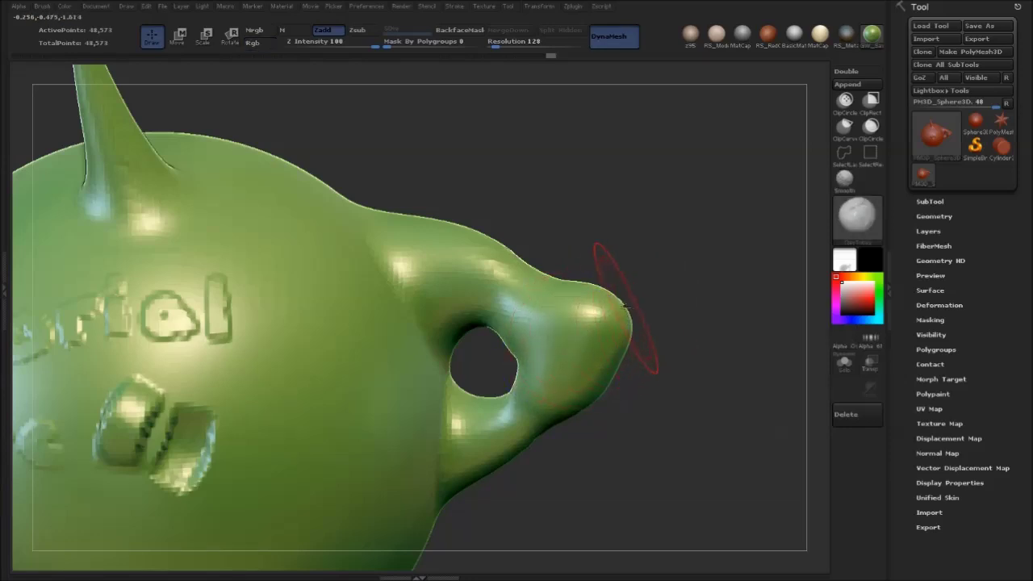
drag(621, 311, 597, 361)
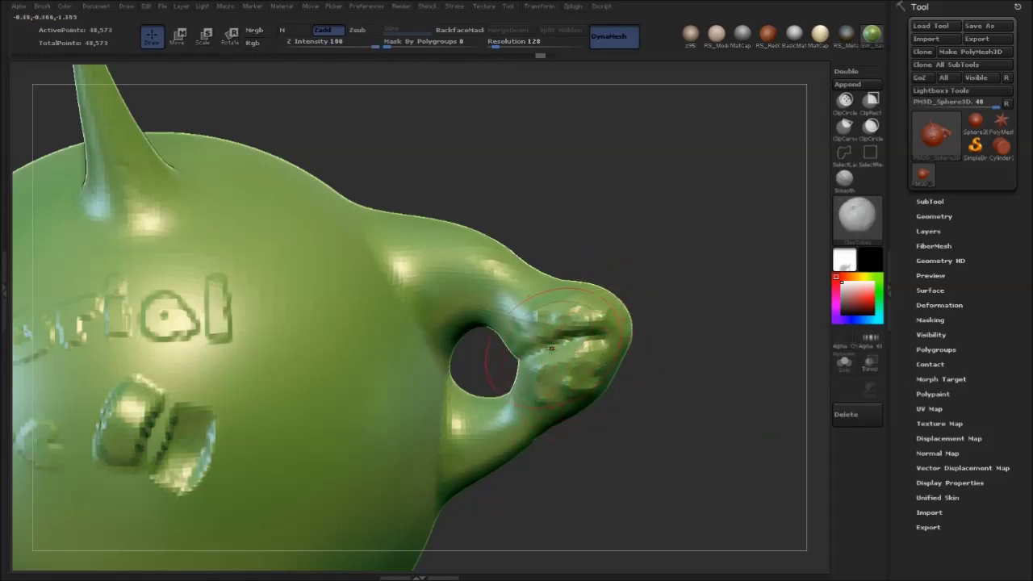
Step: Try flattening the handle tip's surface detail by smoothing, check its shape from the side, and undo the stroke
mouse_move(580, 351)
right_down()
mouse_move(547, 354)
mouse_move(594, 343)
mouse_move(553, 353)
right_up()
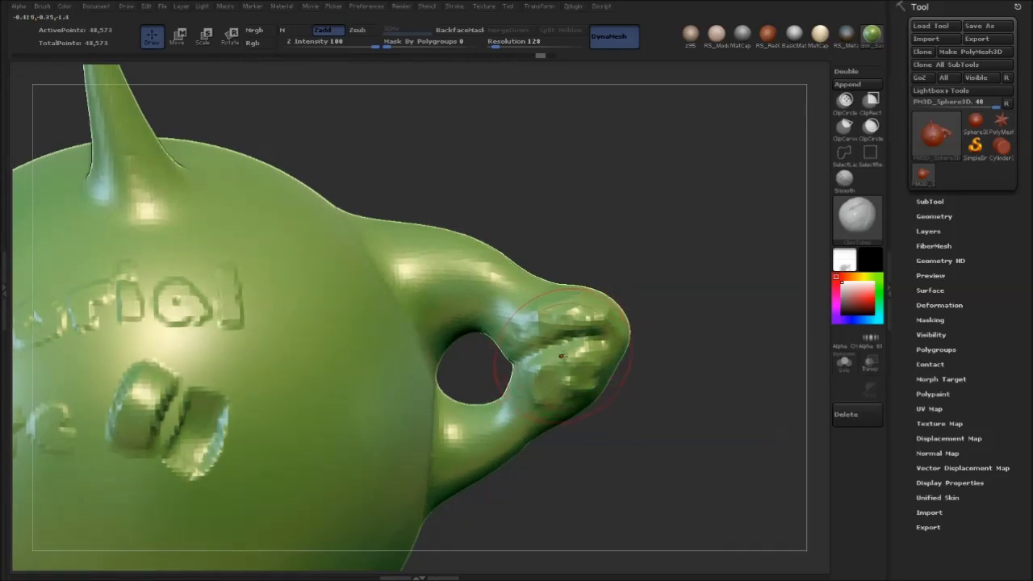
key(shift)
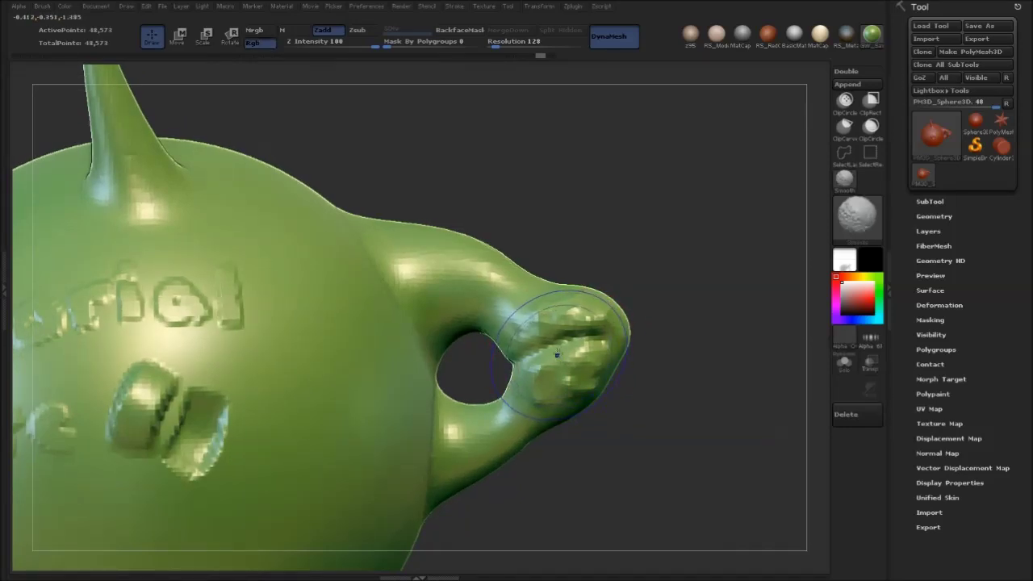
shift+drag(579, 340, 588, 342)
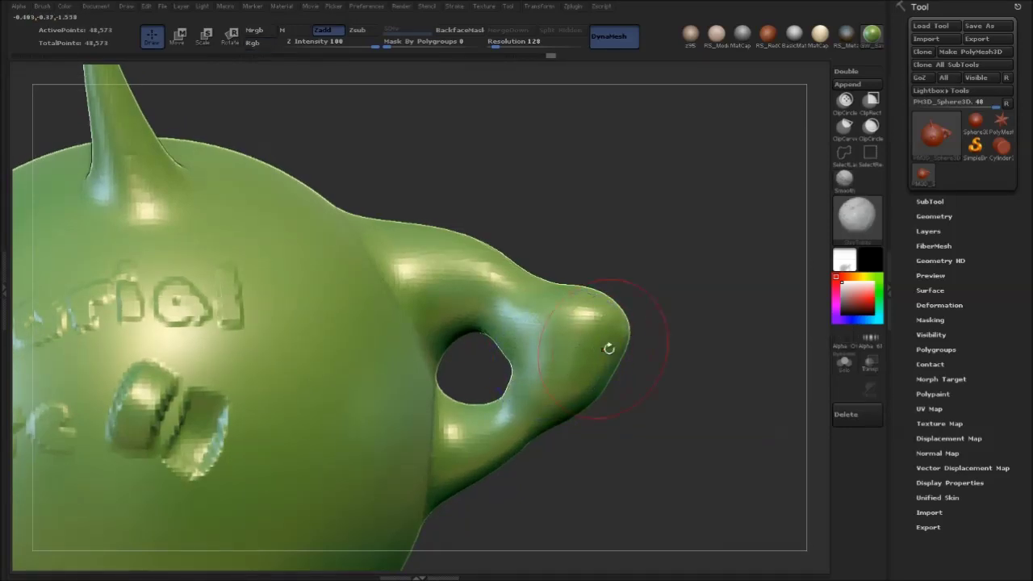
right_drag(609, 348, 571, 344)
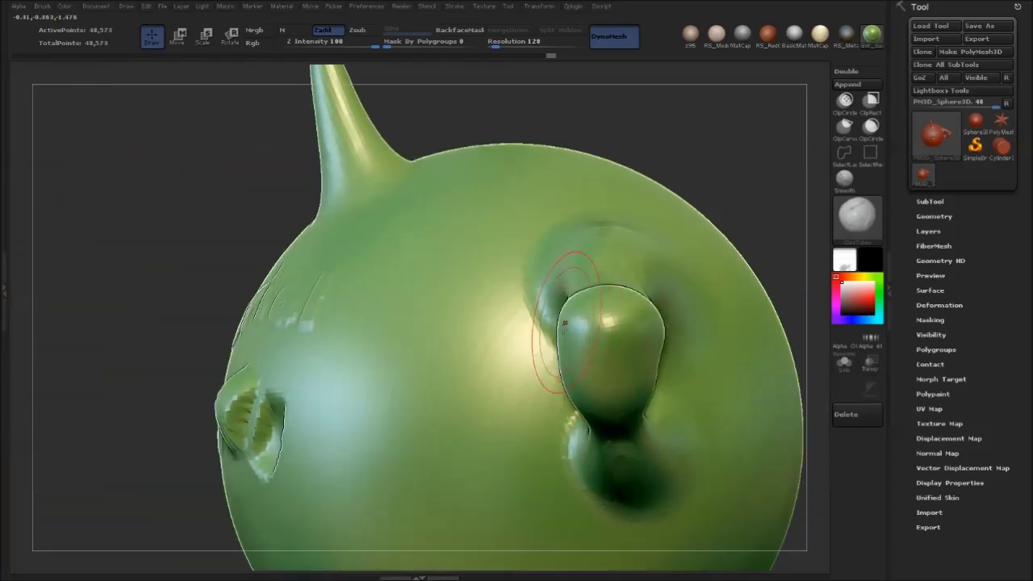
drag(579, 363, 611, 353)
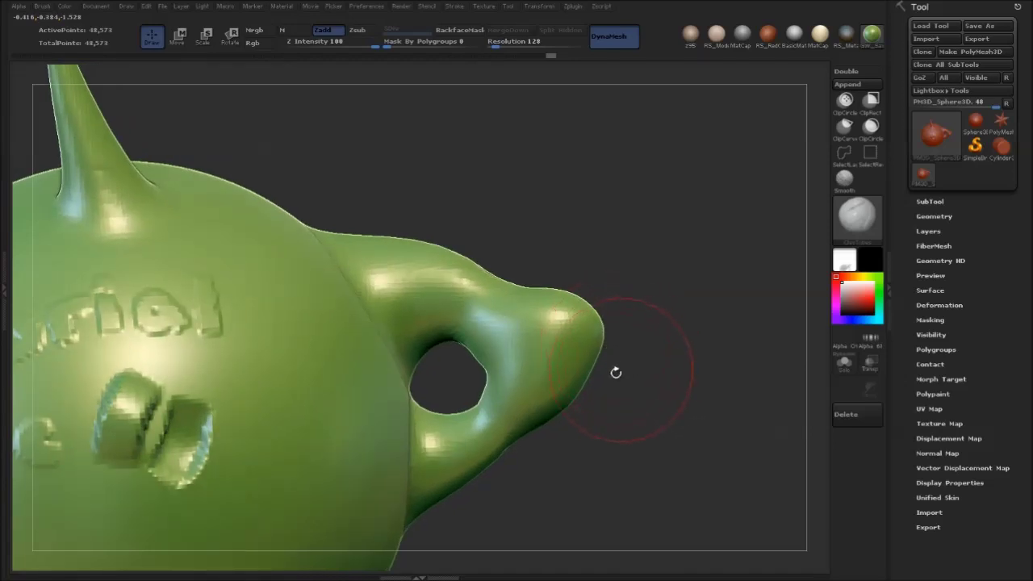
key(ctrl+z)
Step: Try smoothing the raised and sunken shapes beside the engraved text into the sphere's surface, and inspect them from the side
mouse_move(639, 356)
alt+mouse_down()
mouse_move(653, 356)
mouse_move(403, 346)
mouse_move(440, 341)
alt+mouse_up()
ctrl+right_drag(440, 342, 450, 343)
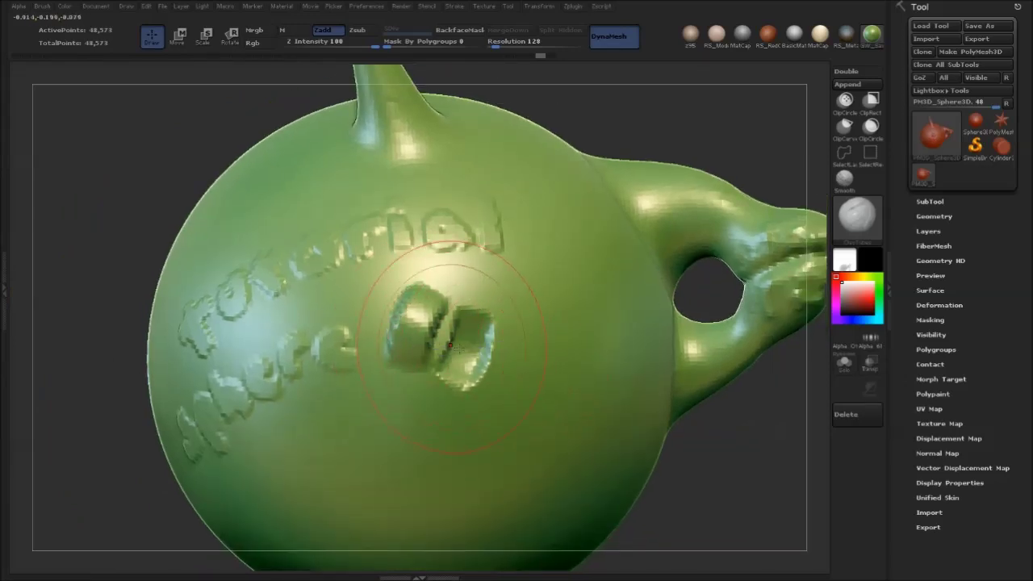
key(shift)
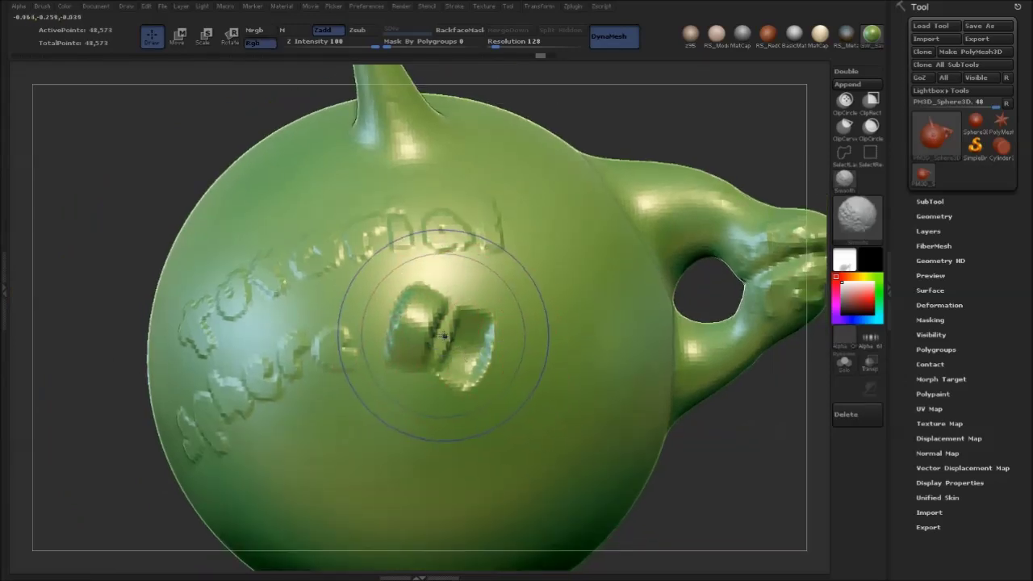
drag(444, 346, 442, 347)
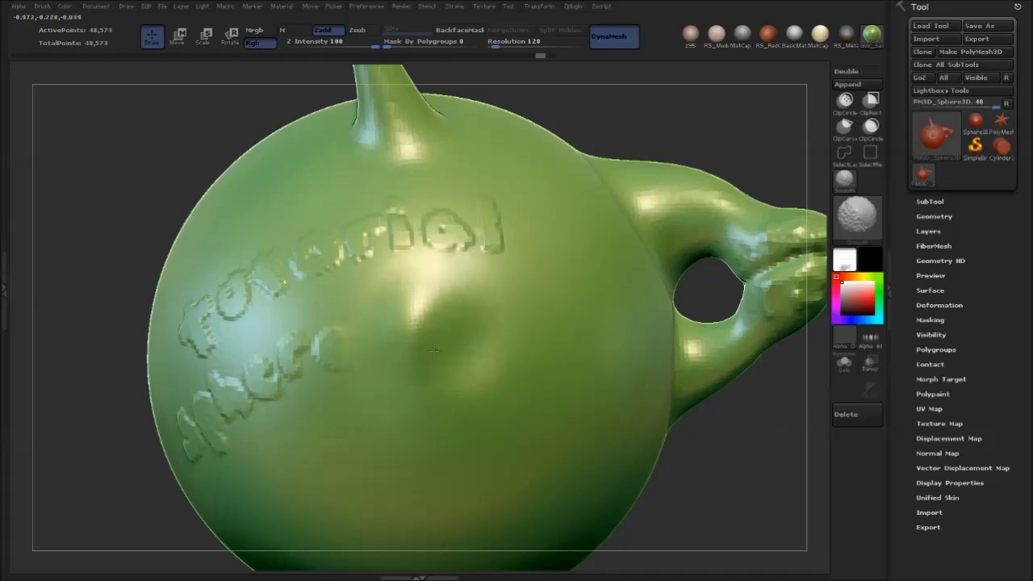
shift+drag(433, 351, 441, 343)
drag(727, 416, 426, 364)
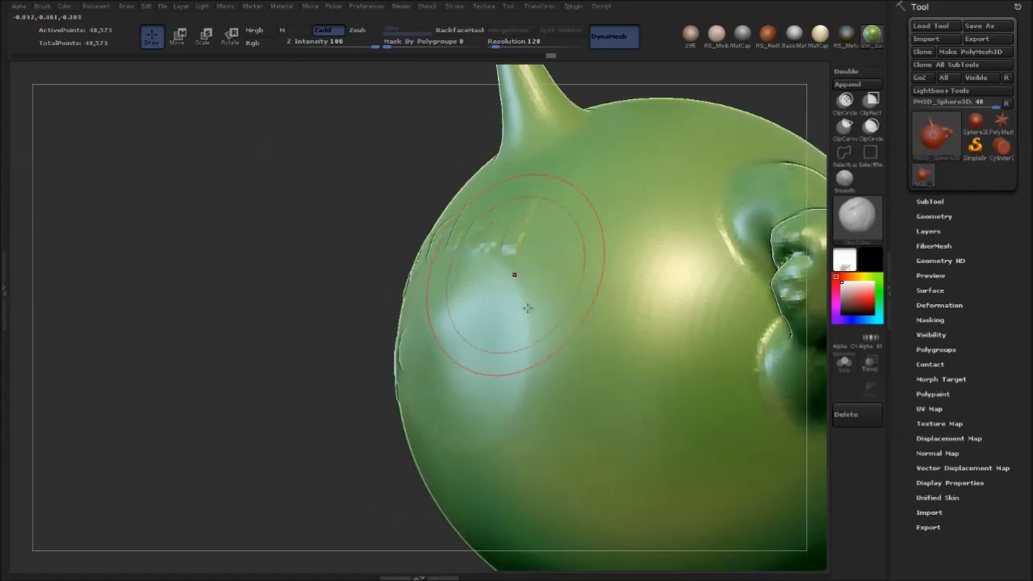
Step: Try smoothing across the raised and sunken shapes on the sphere from a rotated view, and undo the smoothing
right_drag(457, 357, 509, 353)
drag(476, 348, 437, 350)
key(shift)
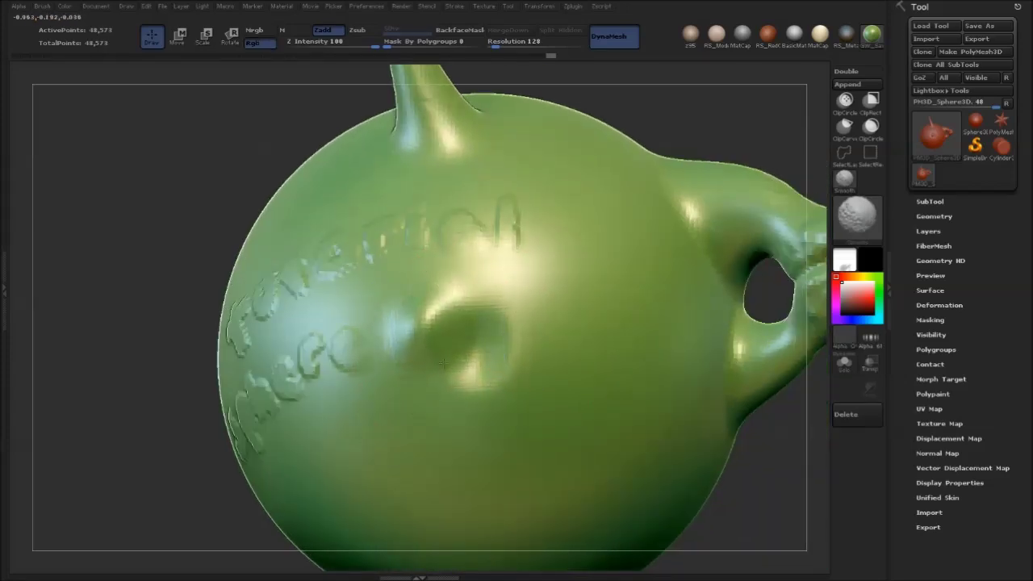
shift+drag(430, 344, 479, 357)
mouse_move(479, 358)
right_down()
mouse_move(464, 362)
mouse_move(504, 331)
mouse_move(539, 344)
right_up()
key(ctrl+z)
Step: Try one more smoothing stroke over the middle of the raised and sunken shapes, and revert it
key(shift)
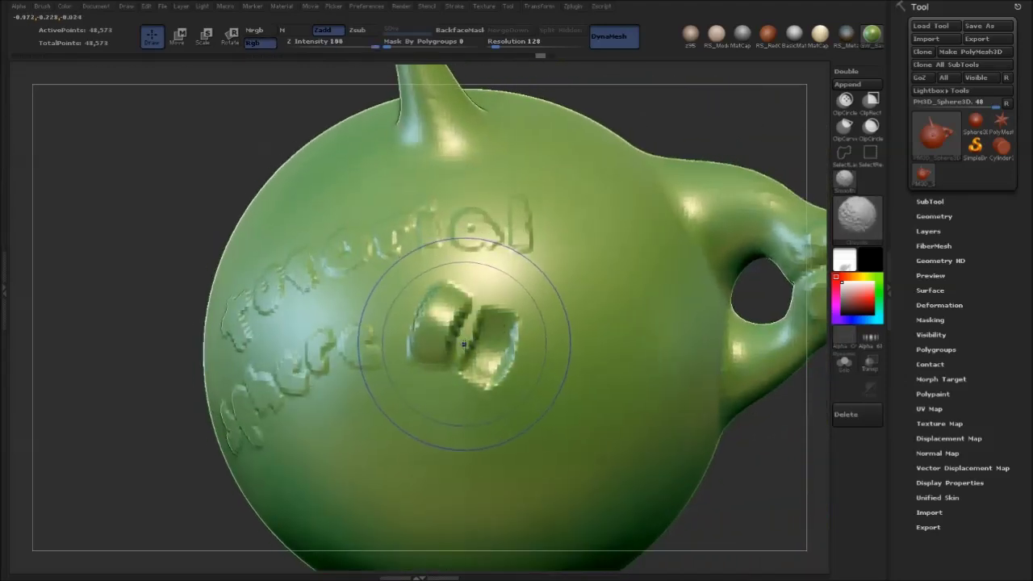
mouse_move(466, 345)
shift+mouse_down()
mouse_move(454, 345)
mouse_move(481, 339)
shift+mouse_up()
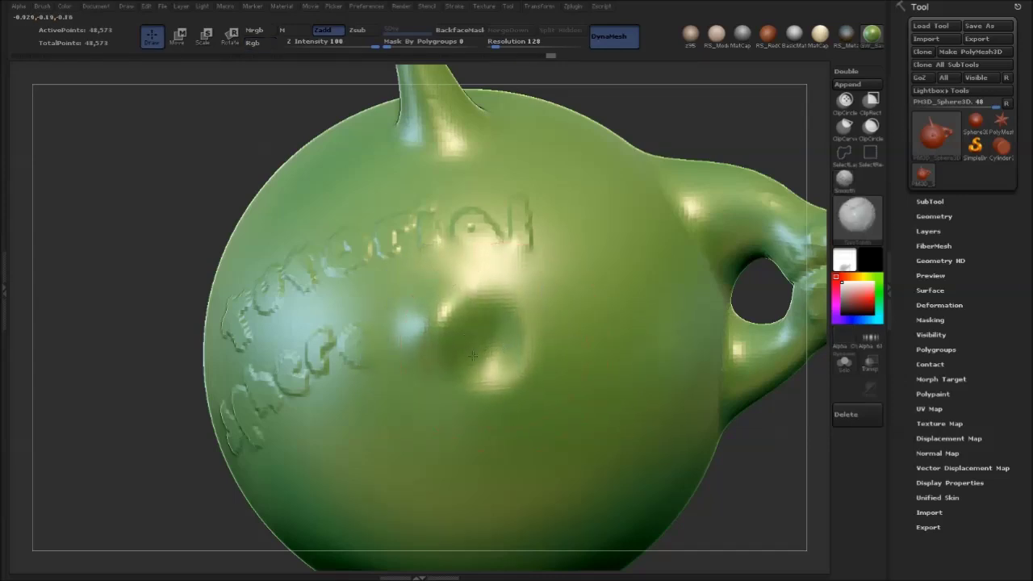
mouse_move(529, 333)
right_down()
mouse_move(488, 324)
mouse_move(533, 324)
right_up()
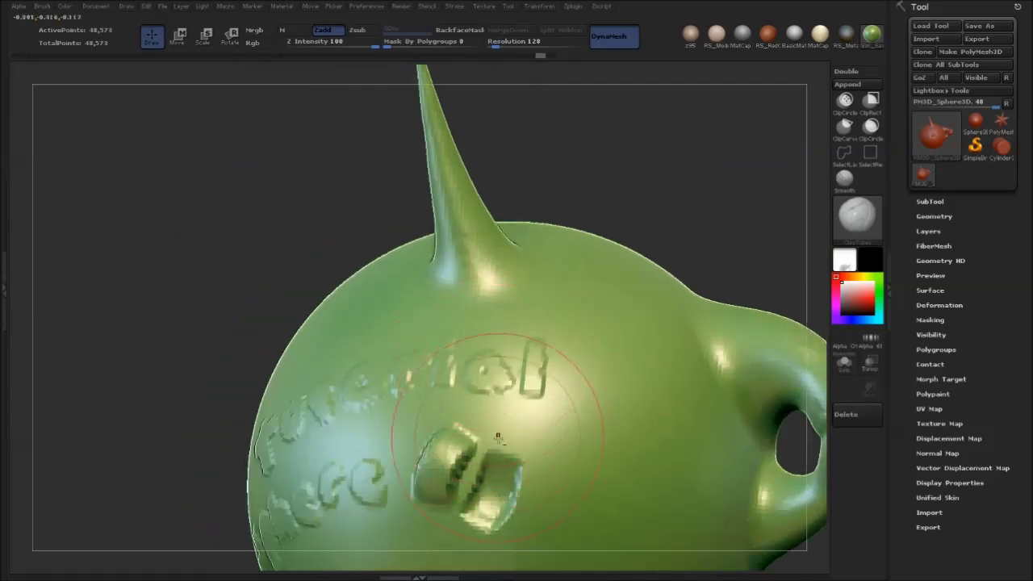
Step: Try smoothing along the shaft of the spike on top of the sphere, and undo the smoothing
alt+right_drag(499, 420, 507, 358)
mouse_move(452, 109)
alt+right_down()
mouse_move(486, 310)
mouse_move(440, 310)
mouse_move(479, 306)
alt+right_up()
mouse_move(470, 255)
alt+right_down()
mouse_move(478, 295)
mouse_move(505, 308)
alt+right_up()
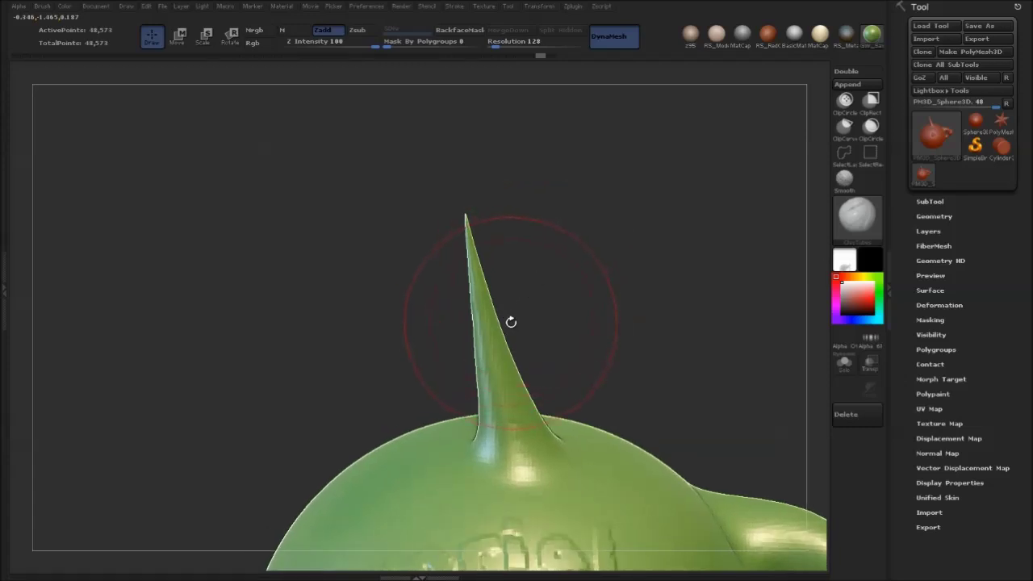
right_drag(514, 331, 488, 309)
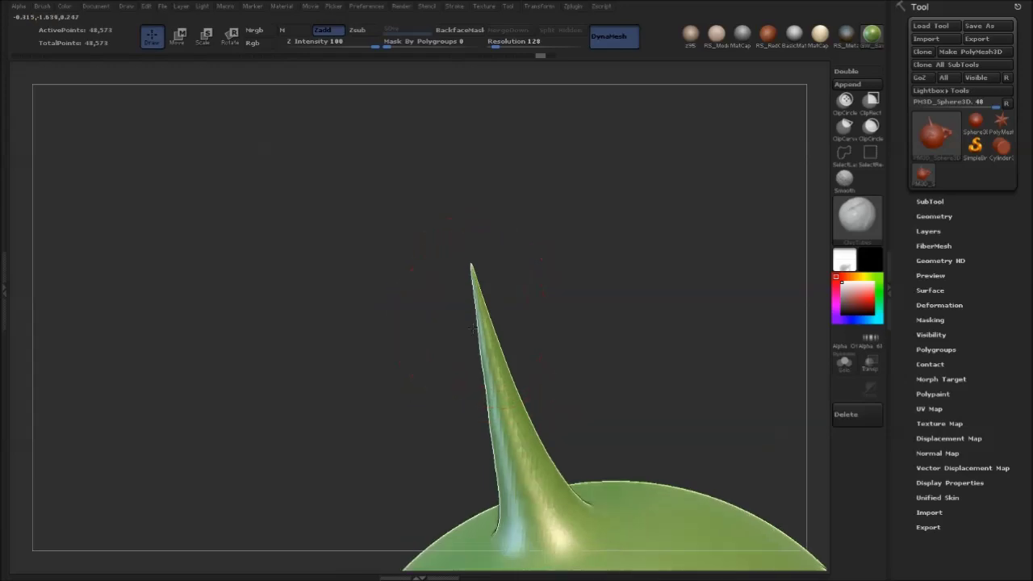
key(shift)
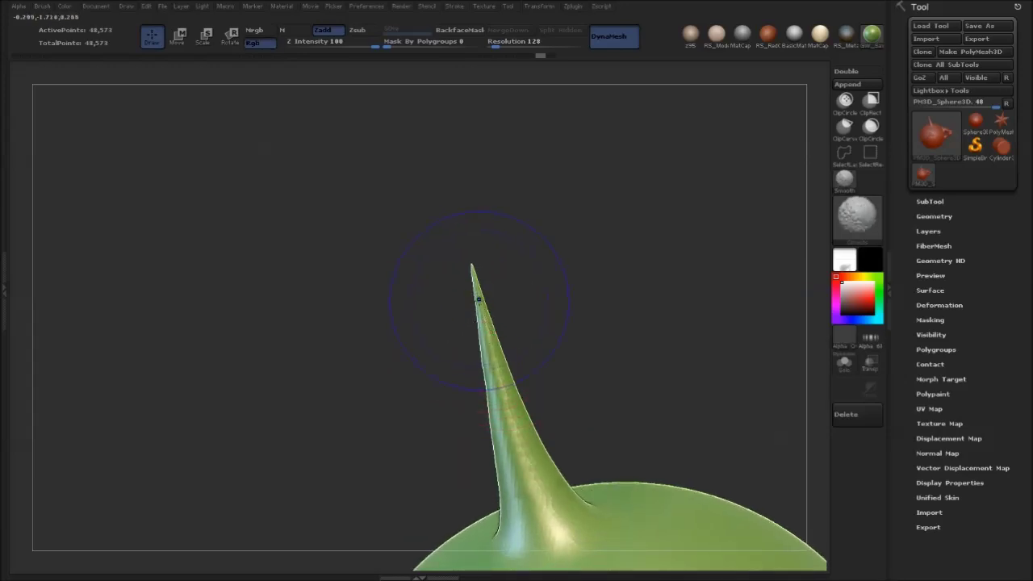
shift+drag(510, 374, 513, 381)
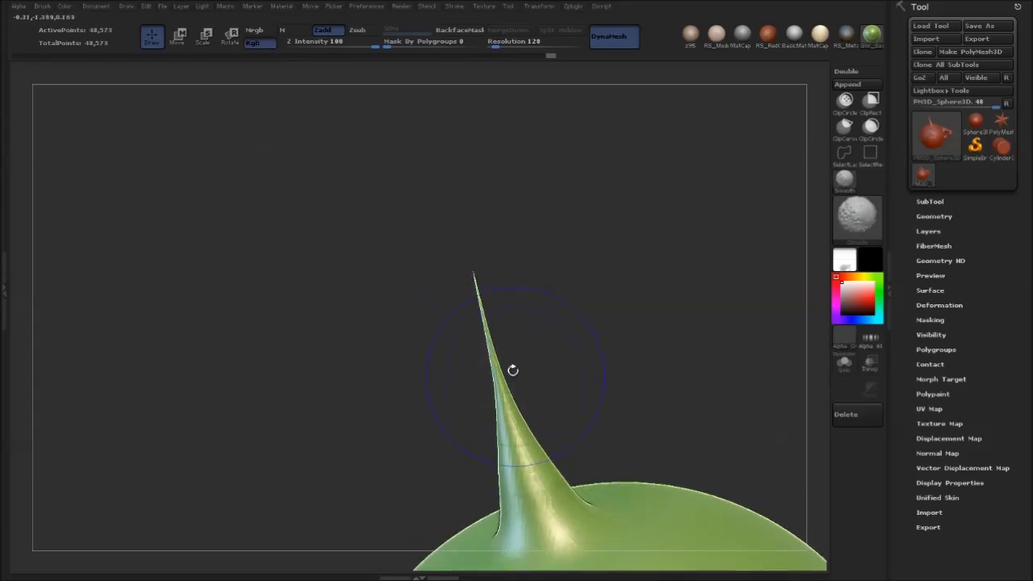
mouse_move(512, 369)
right_down()
mouse_move(577, 351)
mouse_move(479, 354)
mouse_move(552, 344)
right_up()
ctrl+drag(538, 339, 536, 341)
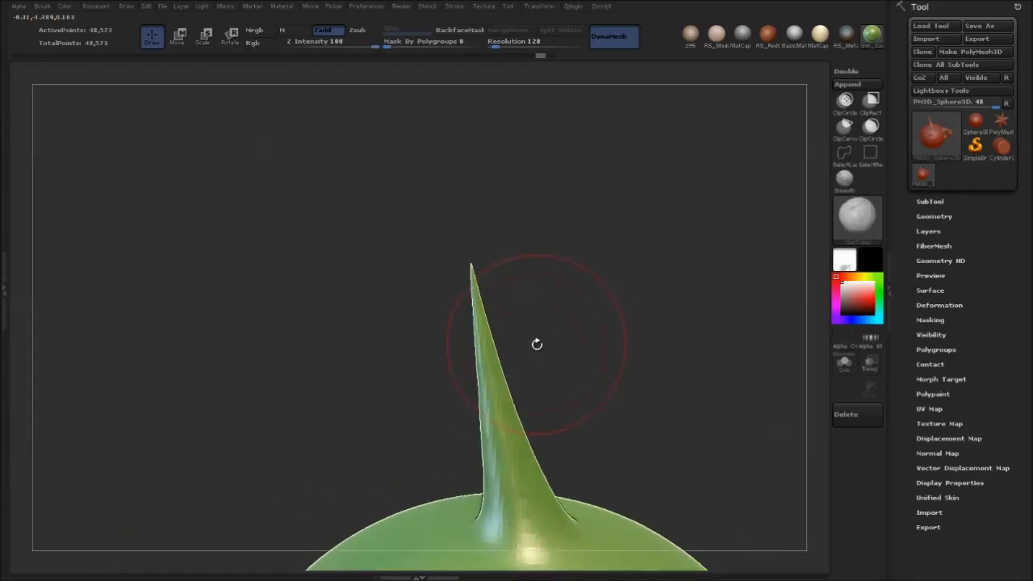
Step: Smooth the tip of the spike with the Smooth brush and inspect the whole spike from another angle
shift+drag(474, 281, 477, 297)
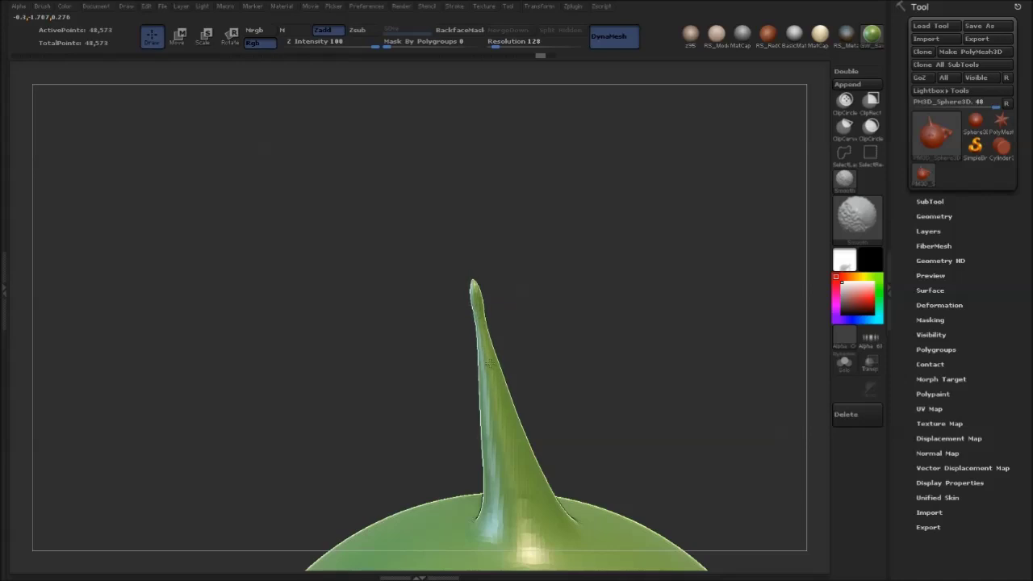
mouse_move(489, 363)
right_down()
mouse_move(535, 358)
mouse_move(432, 327)
mouse_move(496, 344)
mouse_move(517, 412)
right_up()
alt+right_drag(517, 412, 526, 344)
alt+right_drag(546, 385, 546, 351)
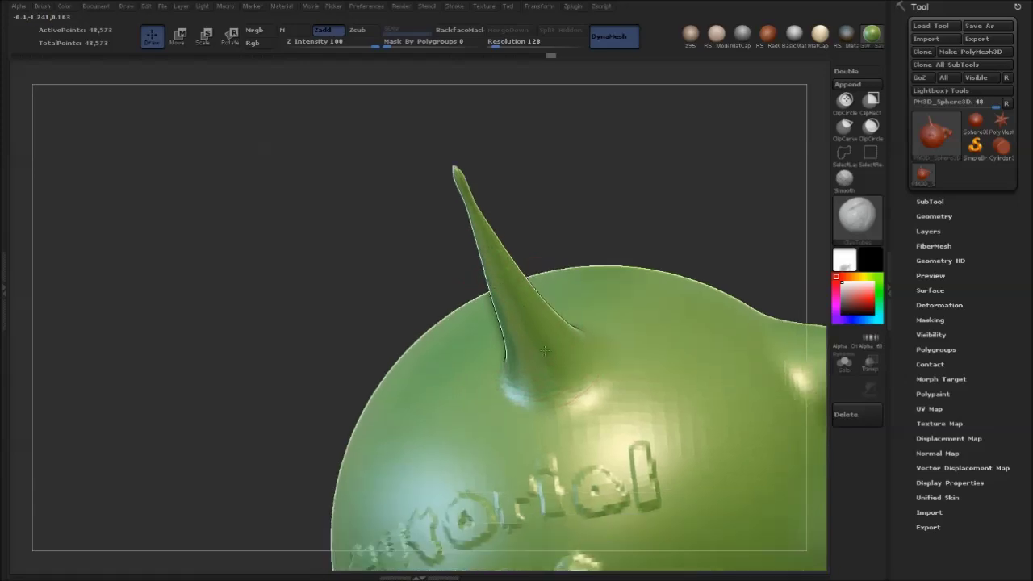
drag(546, 349, 611, 242)
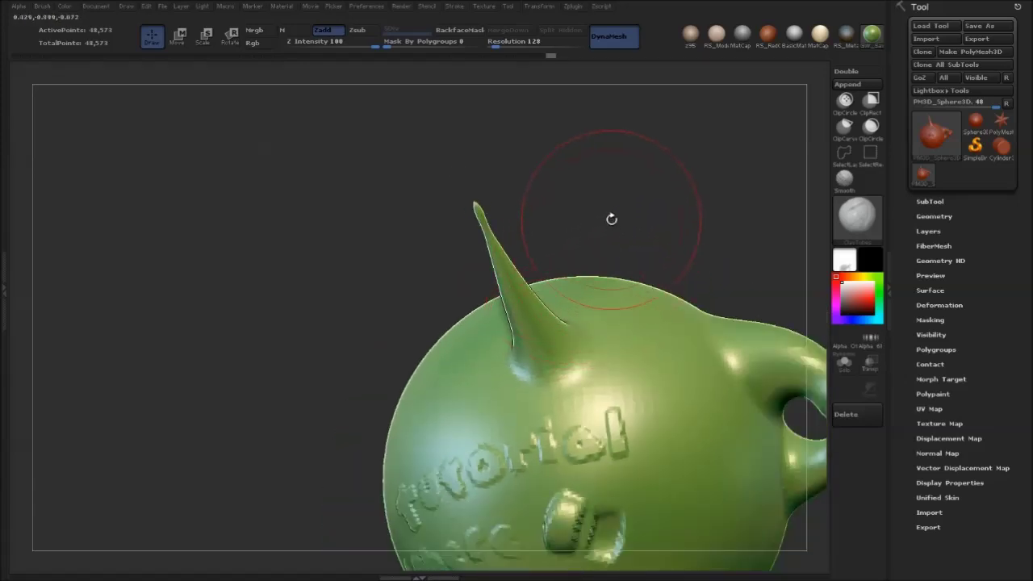